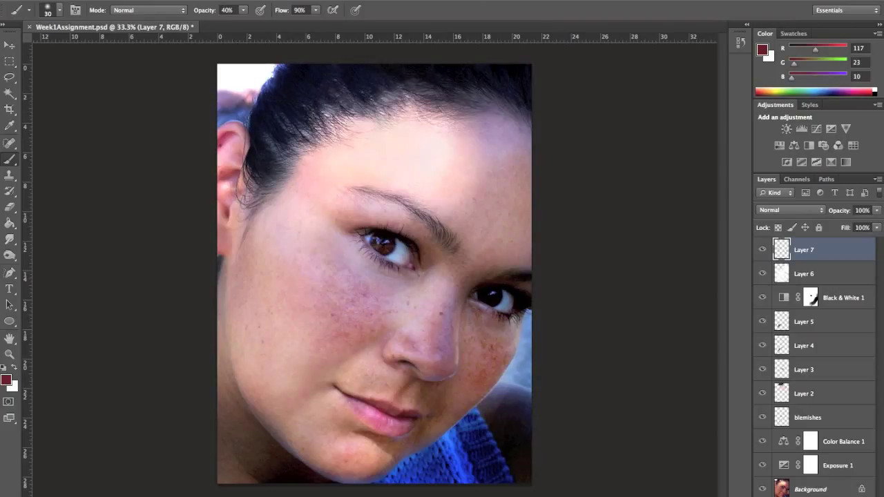
Add a new layer above Layer 7 and set its blend mode to Color
{"action": "key", "text": "alt+shift+super+n"}
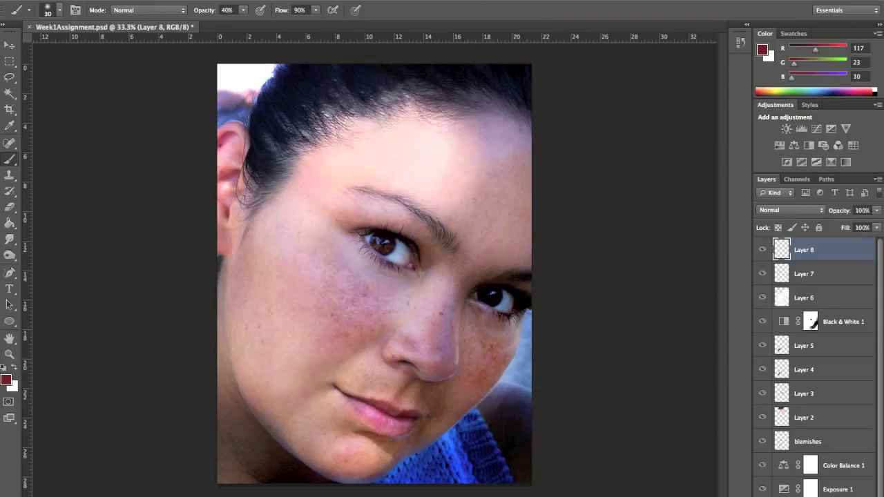
{"action": "left_click", "coordinate": [803, 210]}
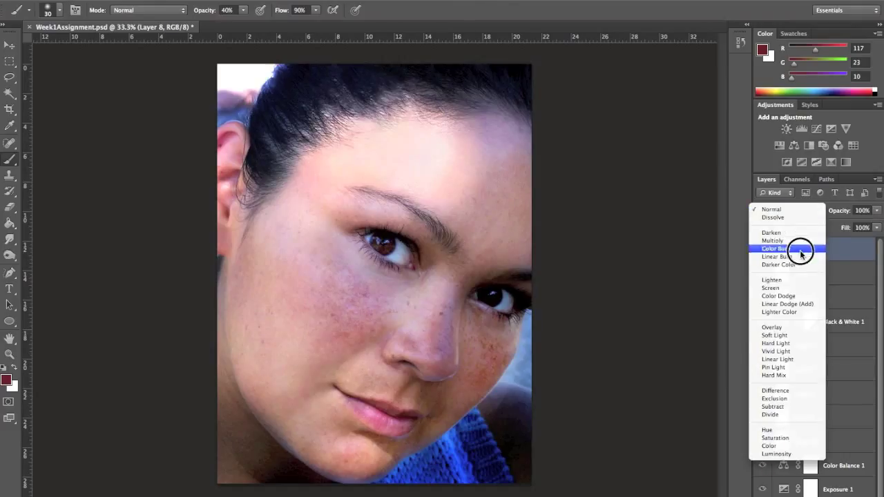
{"action": "left_click", "coordinate": [768, 446]}
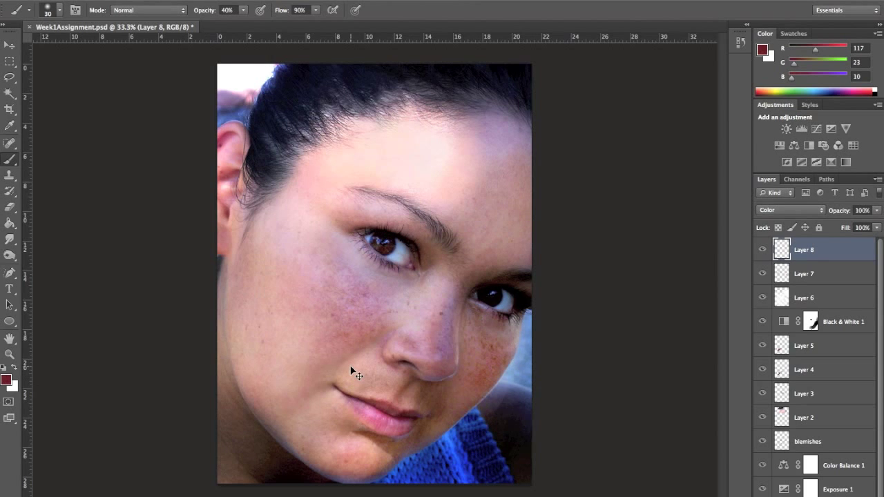
Paint both lips with the dark red foreground colour, using an 80 px brush at 100% opacity
{"action": "key", "text": "ctrl+plus"}
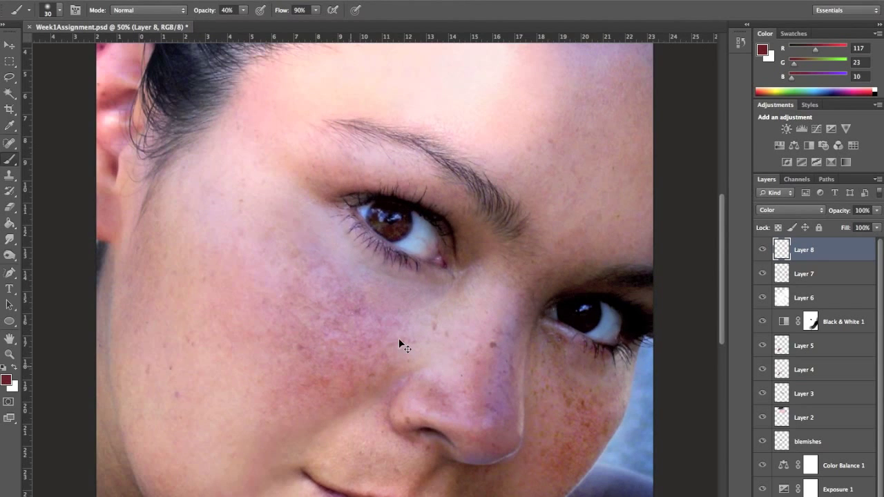
{"action": "key", "text": "ctrl+plus"}
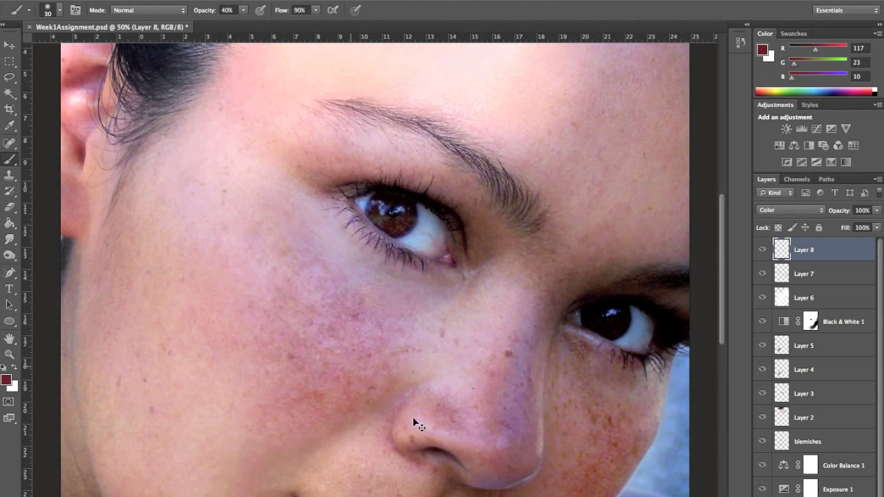
{"action": "key", "text": "ctrl+plus"}
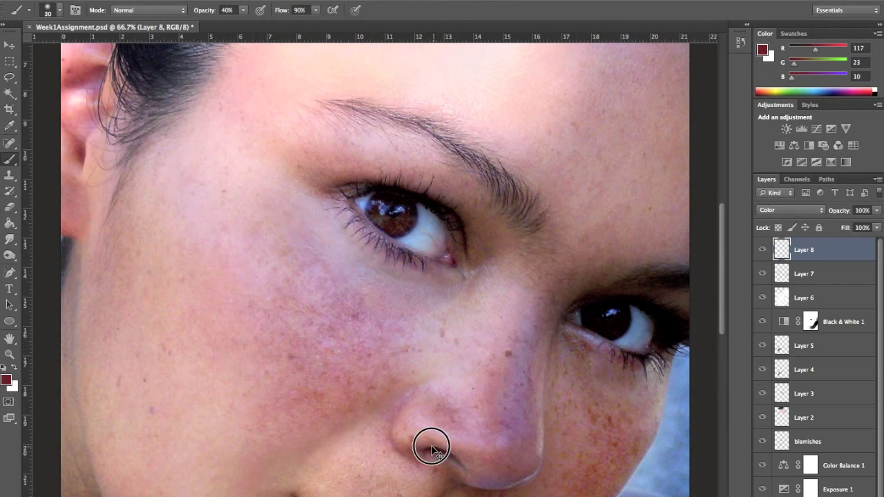
{"action": "scroll", "coordinate": [375, 233], "scroll_direction": "down", "scroll_amount": 5}
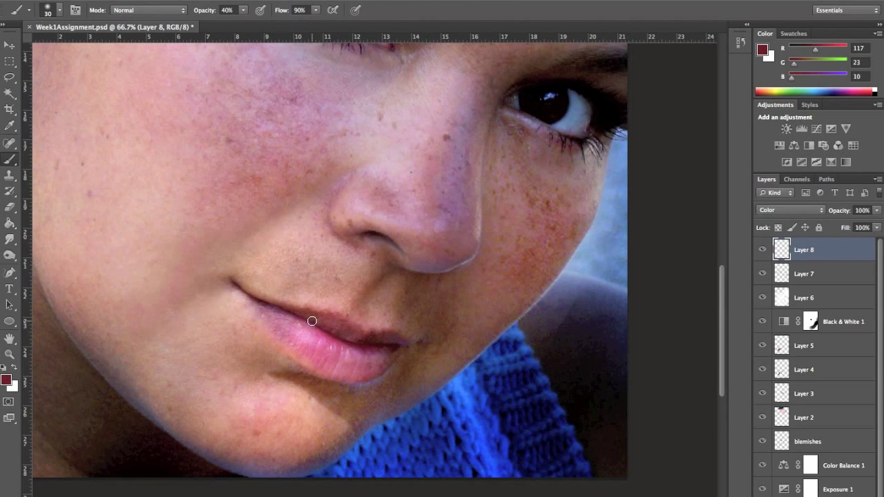
{"action": "key", "text": "bracketright"}
{"action": "key", "text": "bracketright"}
{"action": "key", "text": "bracketright"}
{"action": "key", "text": "bracketright"}
{"action": "key", "text": "bracketright"}
{"action": "key", "text": "0"}
{"action": "left_click", "coordinate": [326, 344]}
{"action": "mouse_move", "coordinate": [326, 344]}
{"action": "left_mouse_down"}
{"action": "mouse_move", "coordinate": [316, 338]}
{"action": "mouse_move", "coordinate": [335, 349]}
{"action": "mouse_move", "coordinate": [312, 338]}
{"action": "mouse_move", "coordinate": [313, 350]}
{"action": "mouse_move", "coordinate": [260, 305]}
{"action": "mouse_move", "coordinate": [343, 369]}
{"action": "mouse_move", "coordinate": [357, 357]}
{"action": "mouse_move", "coordinate": [372, 361]}
{"action": "mouse_move", "coordinate": [375, 342]}
{"action": "mouse_move", "coordinate": [389, 348]}
{"action": "mouse_move", "coordinate": [339, 345]}
{"action": "mouse_move", "coordinate": [346, 339]}
{"action": "mouse_move", "coordinate": [320, 316]}
{"action": "mouse_move", "coordinate": [282, 314]}
{"action": "mouse_move", "coordinate": [296, 323]}
{"action": "mouse_move", "coordinate": [270, 311]}
{"action": "mouse_move", "coordinate": [349, 348]}
{"action": "mouse_move", "coordinate": [385, 345]}
{"action": "mouse_move", "coordinate": [379, 353]}
{"action": "left_mouse_up"}
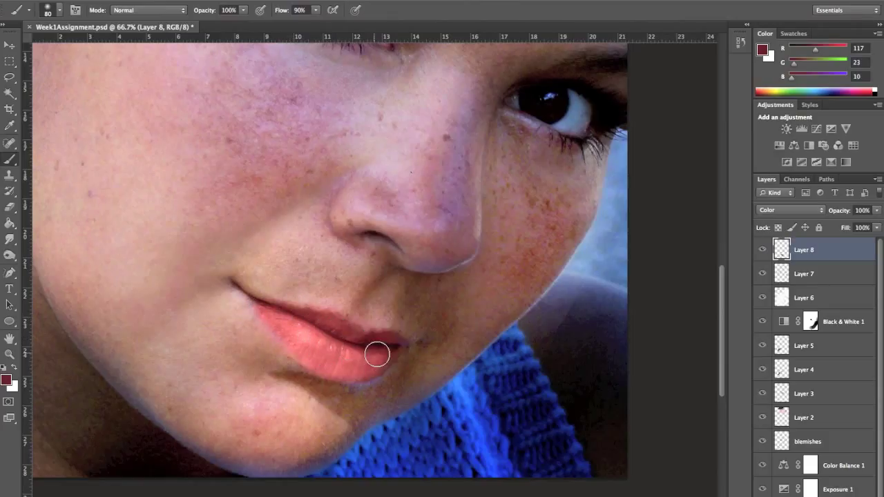
{"action": "key", "text": "super+minus"}
{"action": "key", "text": "super+minus"}
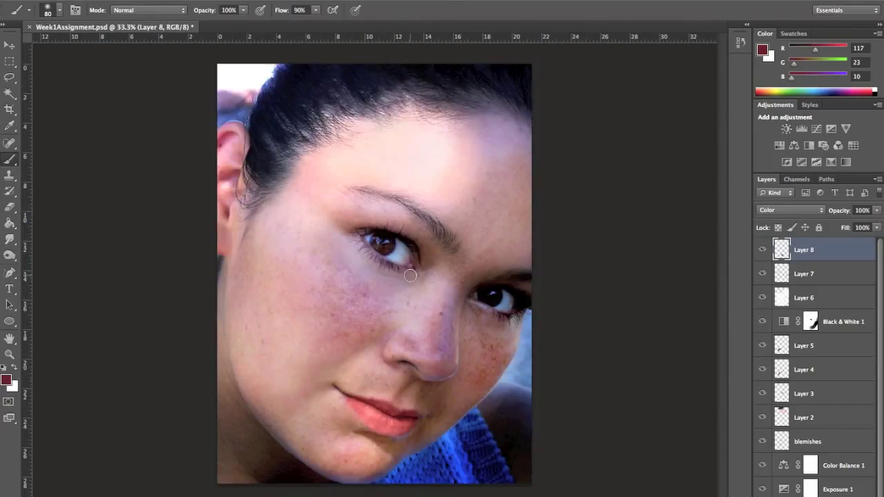
Add another new layer above the lip colour layer and set its blend mode to Color
{"action": "key", "text": "super+shift+alt+n"}
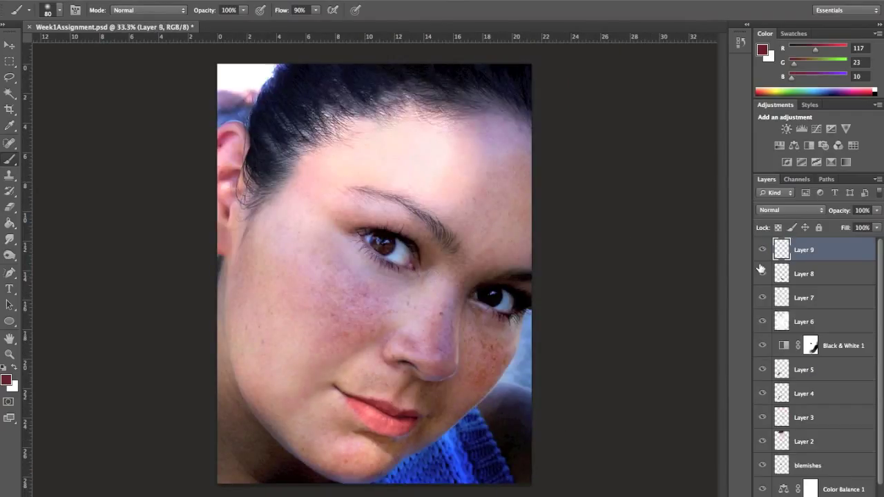
{"action": "left_click", "coordinate": [770, 210]}
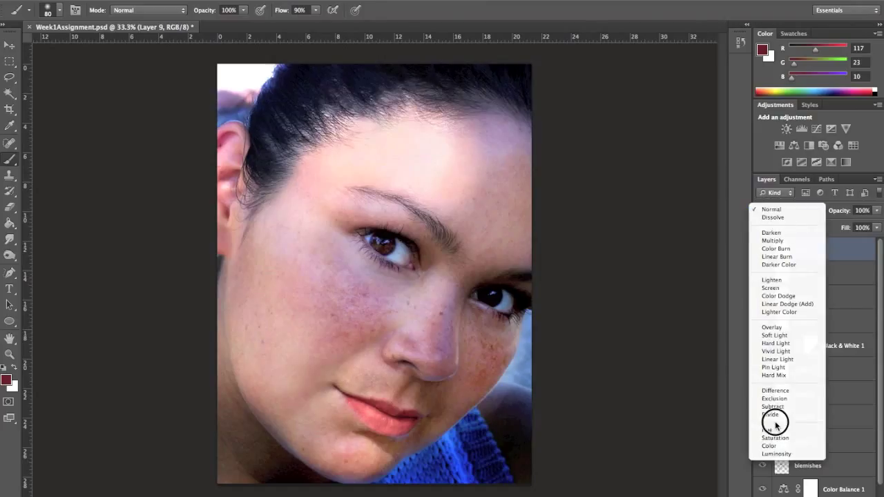
{"action": "left_click", "coordinate": [776, 446]}
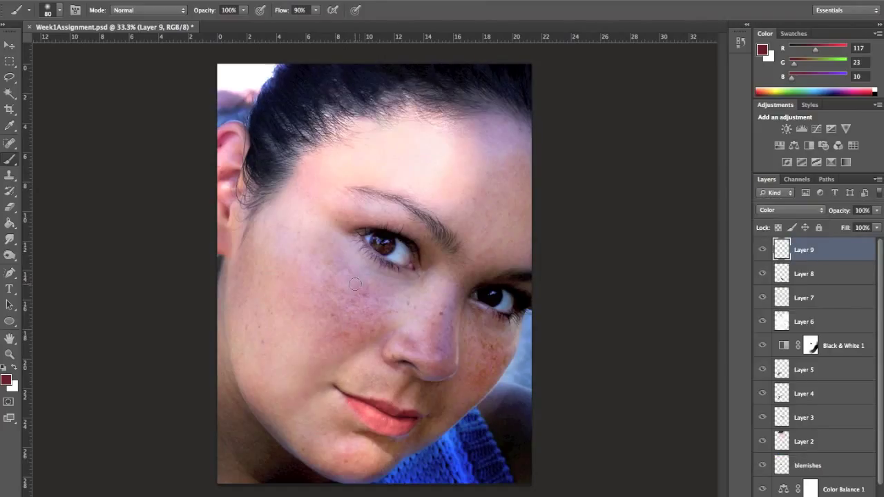
Paint blush on the cheeks with a 400 px brush at 30% opacity, and reduce the layer's opacity to 71%
{"action": "key", "text": "bracketright"}
{"action": "key", "text": "bracketright"}
{"action": "key", "text": "bracketright"}
{"action": "key", "text": "bracketright"}
{"action": "key", "text": "bracketright"}
{"action": "key", "text": "bracketright"}
{"action": "key", "text": "bracketright"}
{"action": "key", "text": "bracketright"}
{"action": "key", "text": "bracketright"}
{"action": "key", "text": "3"}
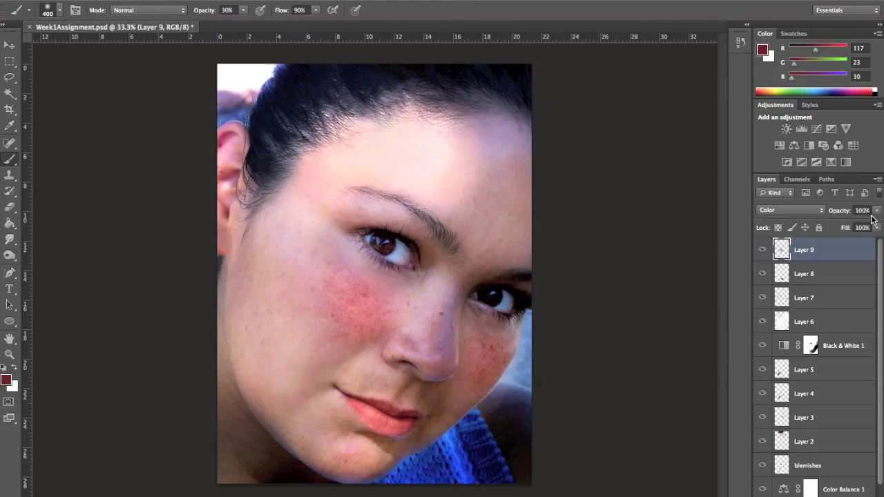
{"action": "mouse_move", "coordinate": [875, 210]}
{"action": "left_mouse_down"}
{"action": "mouse_move", "coordinate": [853, 228]}
{"action": "mouse_move", "coordinate": [860, 225]}
{"action": "left_mouse_up"}
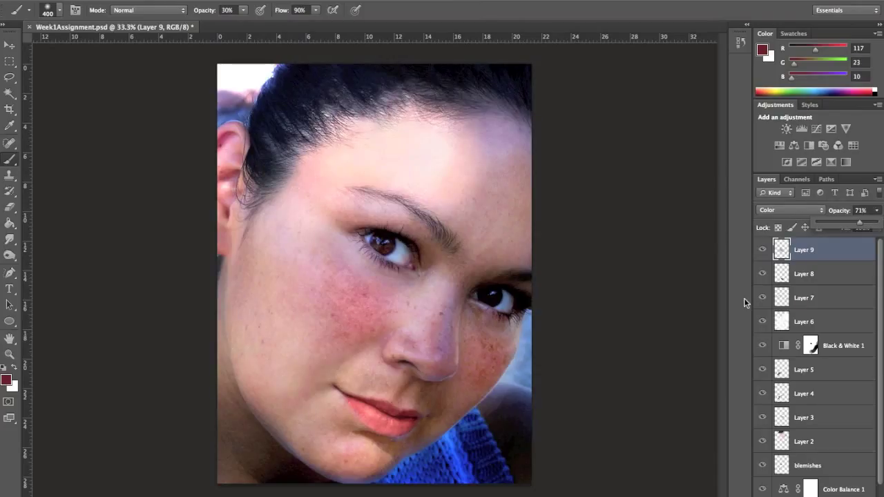
Hide the lip colour and blush layers, Layer 8 and Layer 9, and add a new layer above them
{"action": "left_click", "coordinate": [763, 275]}
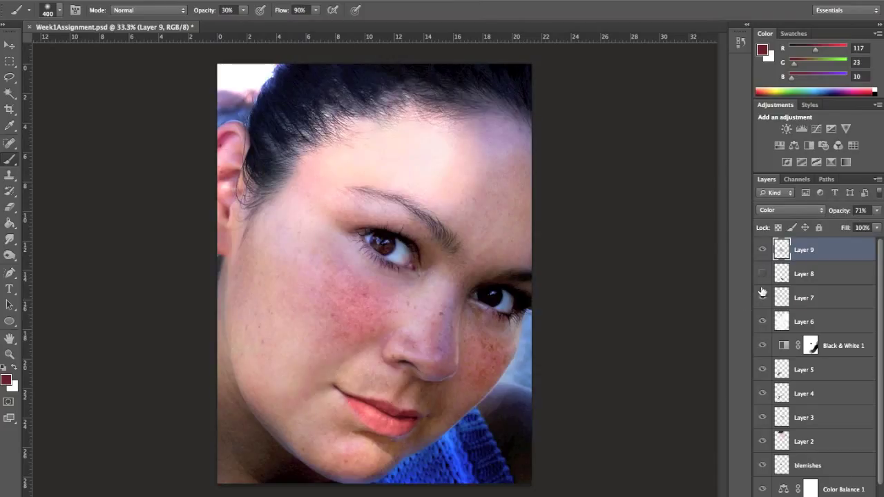
{"action": "left_click", "coordinate": [761, 252]}
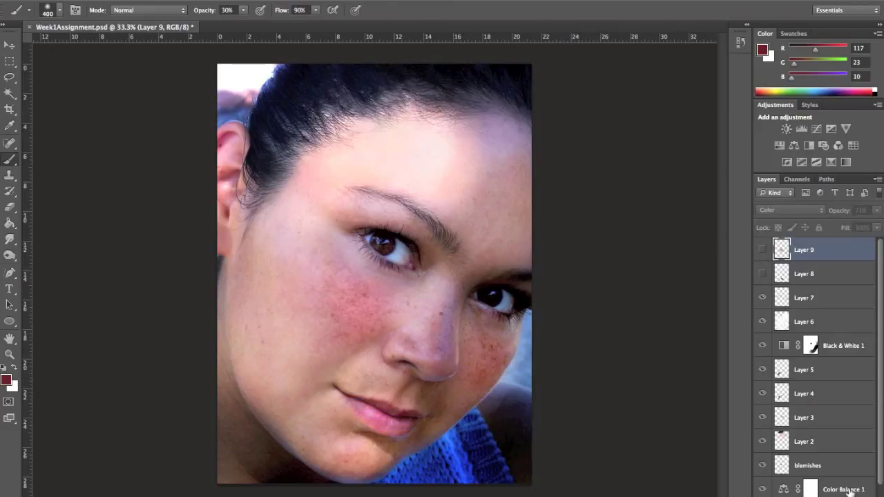
{"action": "key", "text": "ctrl+shift+alt+n"}
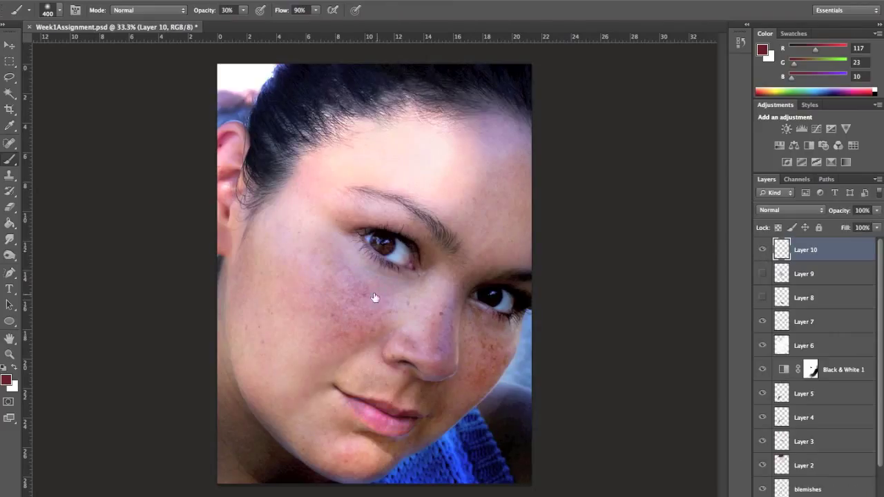
Select the lips by tracing a freehand outline around them with the Lasso tool
{"action": "left_click", "coordinate": [9, 76]}
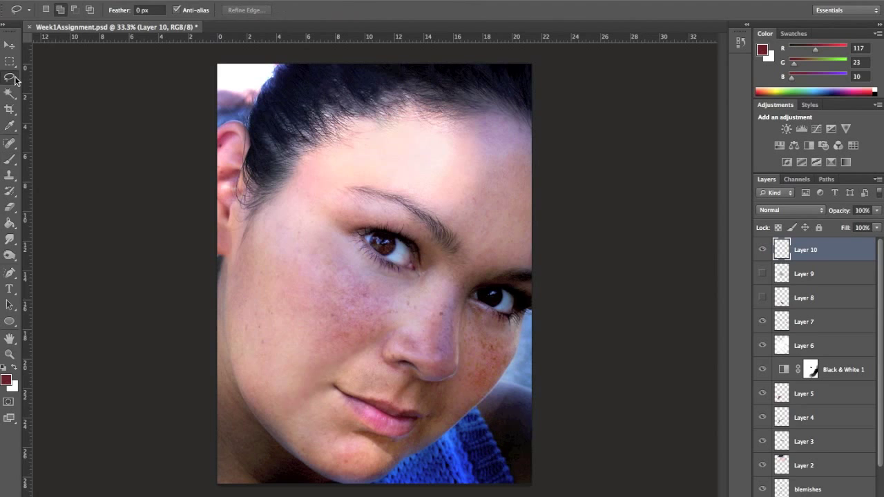
{"action": "key", "text": "ctrl+plus"}
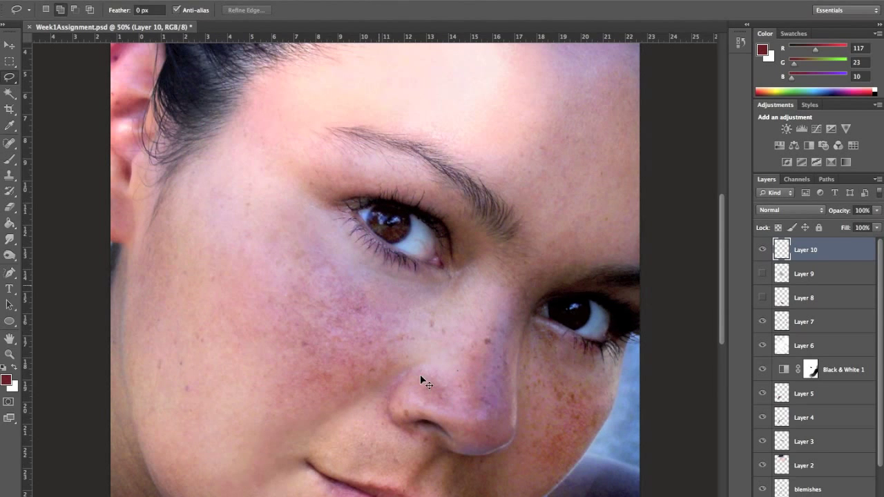
{"action": "key", "text": "ctrl+plus"}
{"action": "key", "text": "ctrl+plus"}
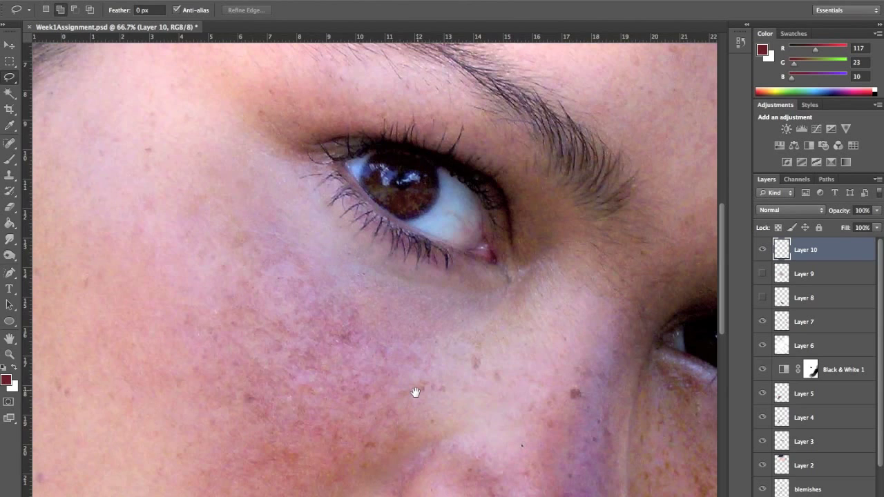
{"action": "left_click_drag", "start_coordinate": [416, 397], "coordinate": [387, 232]}
{"action": "left_click_drag", "start_coordinate": [382, 401], "coordinate": [377, 229]}
{"action": "key", "text": "super+r"}
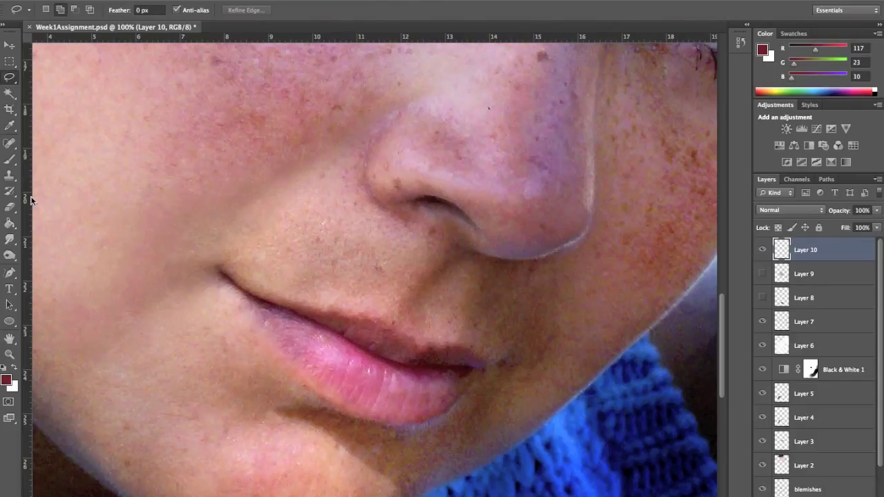
{"action": "left_click", "coordinate": [11, 77]}
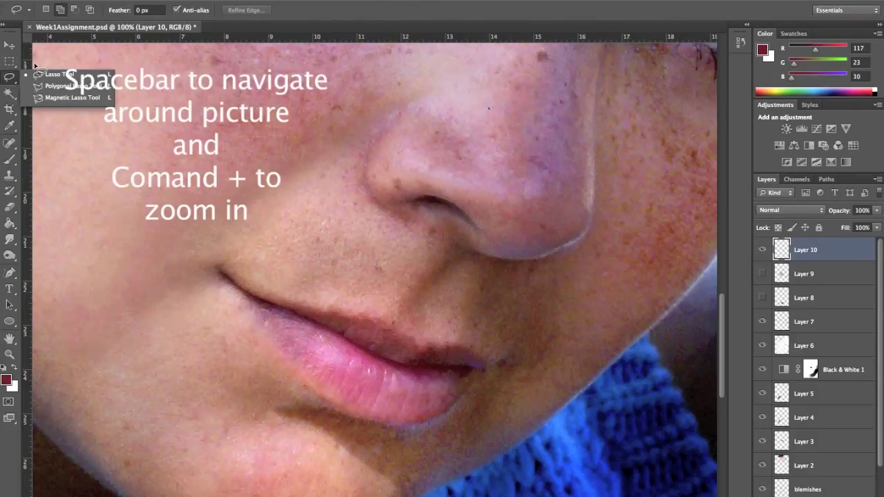
{"action": "left_click", "coordinate": [235, 284]}
{"action": "mouse_move", "coordinate": [235, 285]}
{"action": "left_mouse_down"}
{"action": "mouse_move", "coordinate": [338, 400]}
{"action": "mouse_move", "coordinate": [418, 413]}
{"action": "mouse_move", "coordinate": [458, 395]}
{"action": "mouse_move", "coordinate": [476, 367]}
{"action": "mouse_move", "coordinate": [473, 357]}
{"action": "mouse_move", "coordinate": [415, 354]}
{"action": "mouse_move", "coordinate": [375, 325]}
{"action": "mouse_move", "coordinate": [294, 312]}
{"action": "mouse_move", "coordinate": [234, 286]}
{"action": "left_mouse_up"}
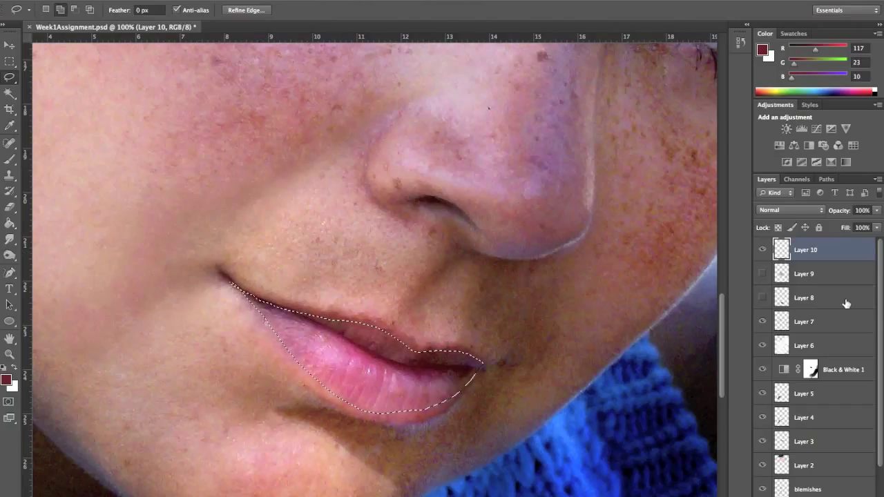
Add a Curves adjustment layer for the lip selection and pull the RGB curve's midpoint down to darken the lips
{"action": "left_click", "coordinate": [822, 496]}
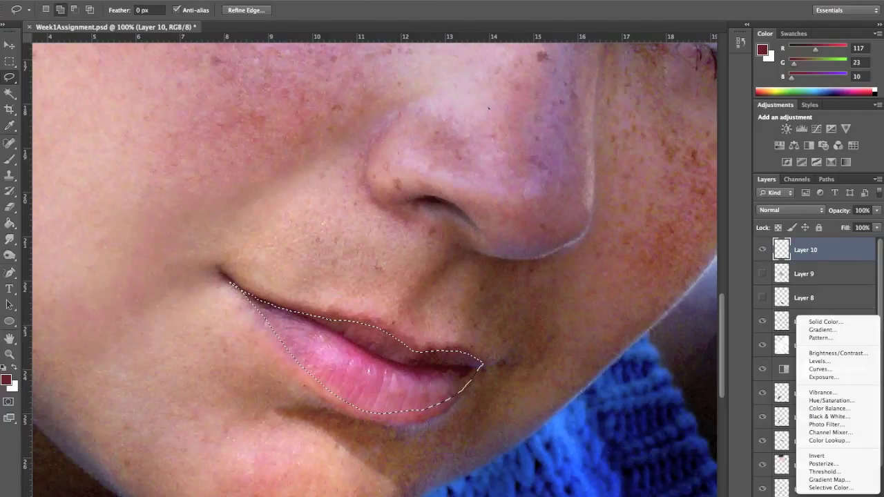
{"action": "left_click", "coordinate": [809, 393]}
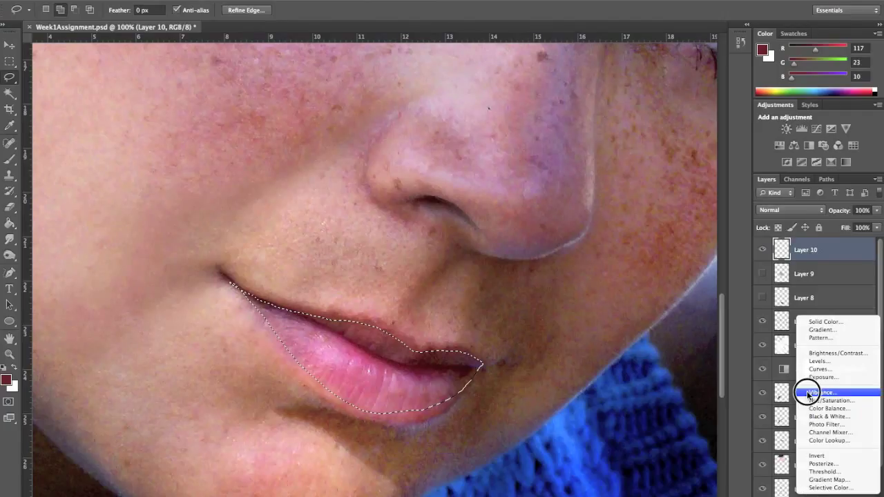
{"action": "left_click", "coordinate": [812, 371]}
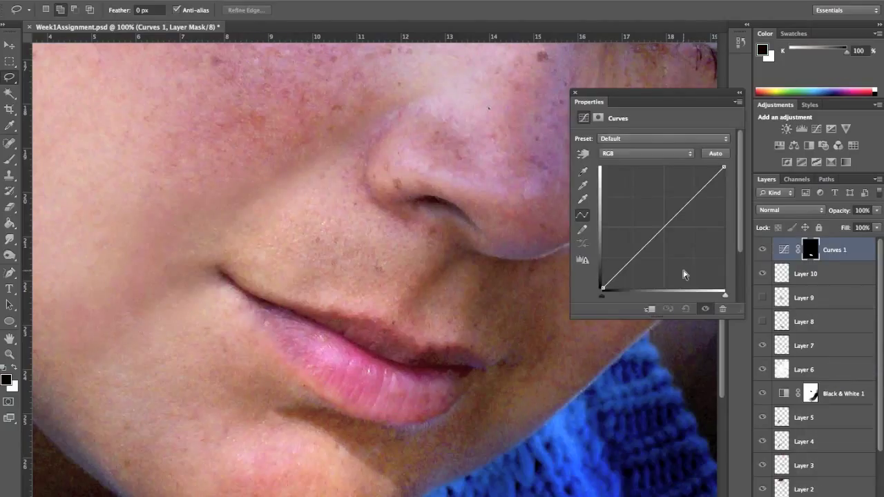
{"action": "left_click", "coordinate": [656, 236]}
{"action": "left_click_drag", "start_coordinate": [656, 236], "coordinate": [664, 245]}
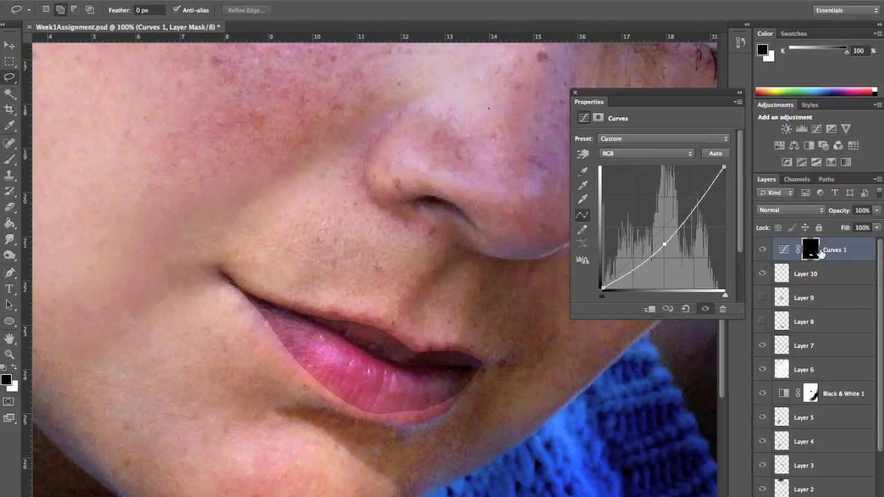
Feather the Curves layer mask to 9.5 px to soften the lip edges, and close its properties
{"action": "left_click", "coordinate": [810, 253]}
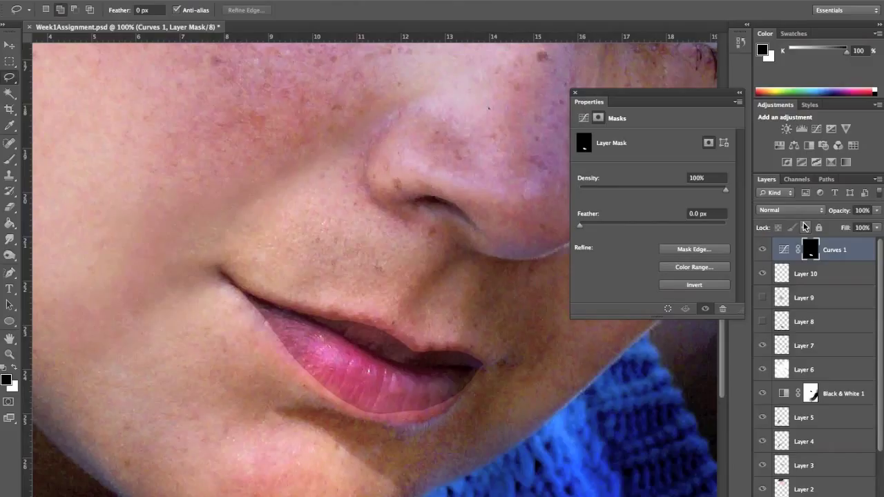
{"action": "left_click", "coordinate": [587, 228]}
{"action": "left_click_drag", "start_coordinate": [587, 228], "coordinate": [658, 223]}
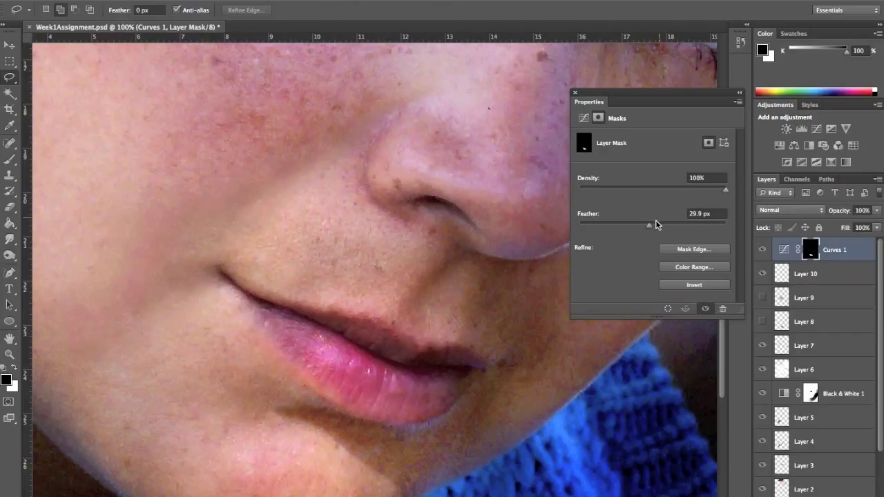
{"action": "left_click", "coordinate": [655, 220]}
{"action": "left_click_drag", "start_coordinate": [642, 222], "coordinate": [637, 225]}
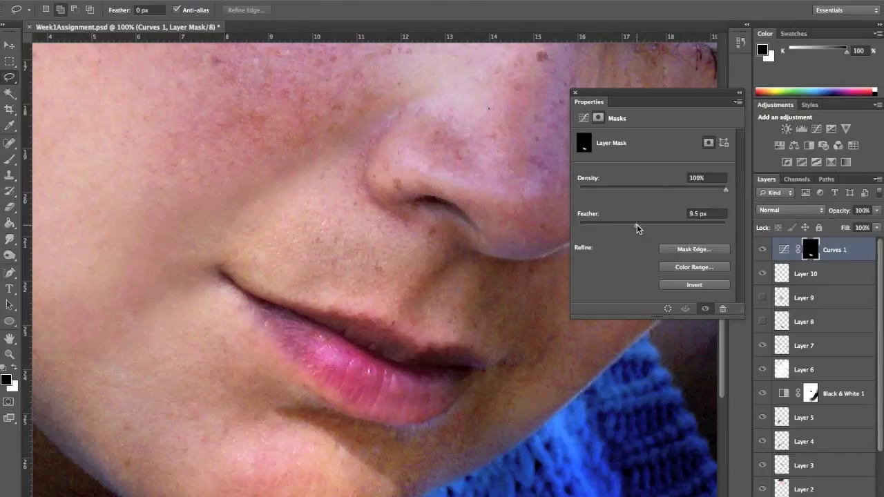
{"action": "left_click", "coordinate": [576, 92]}
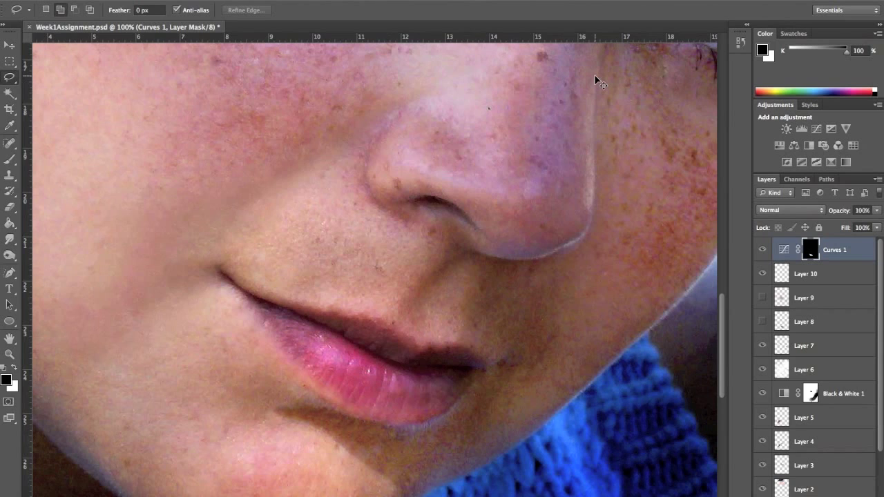
Examine the darkened lips in the context of the whole portrait
{"action": "key", "text": "super+minus"}
{"action": "key", "text": "super+minus"}
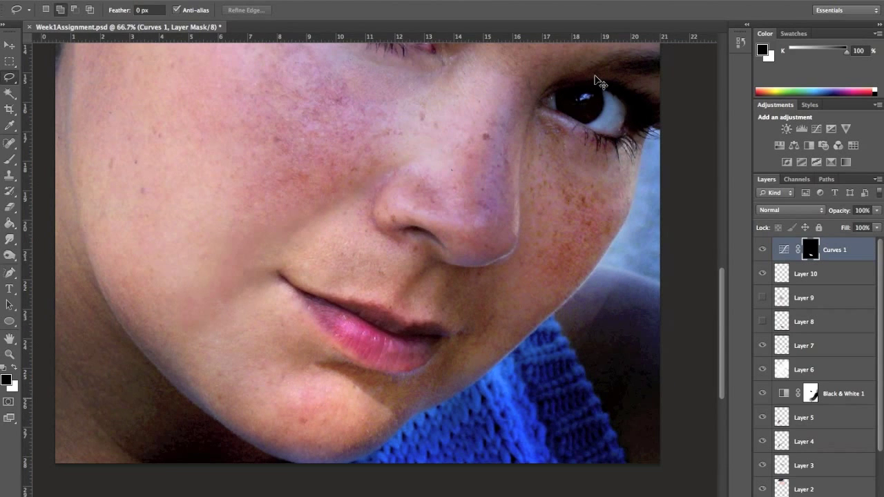
{"action": "key", "text": "super+minus"}
{"action": "key", "text": "super+minus"}
{"action": "key", "text": "super+minus"}
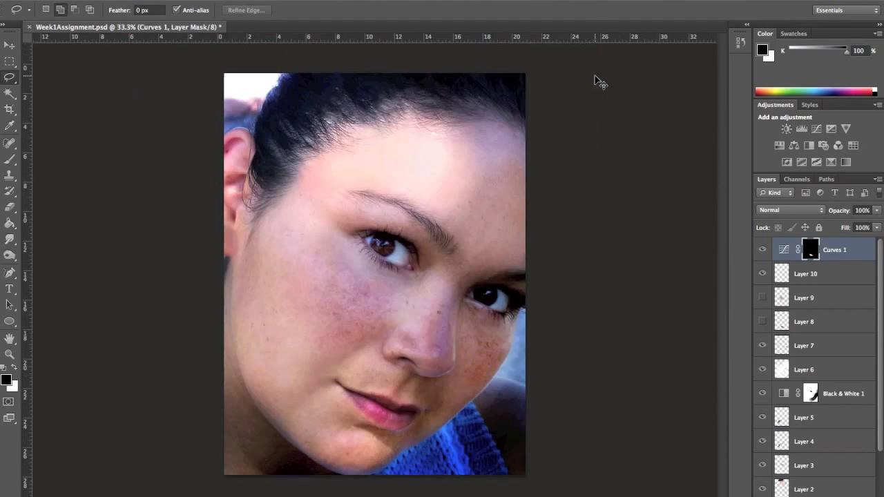
{"action": "key", "text": "super+minus"}
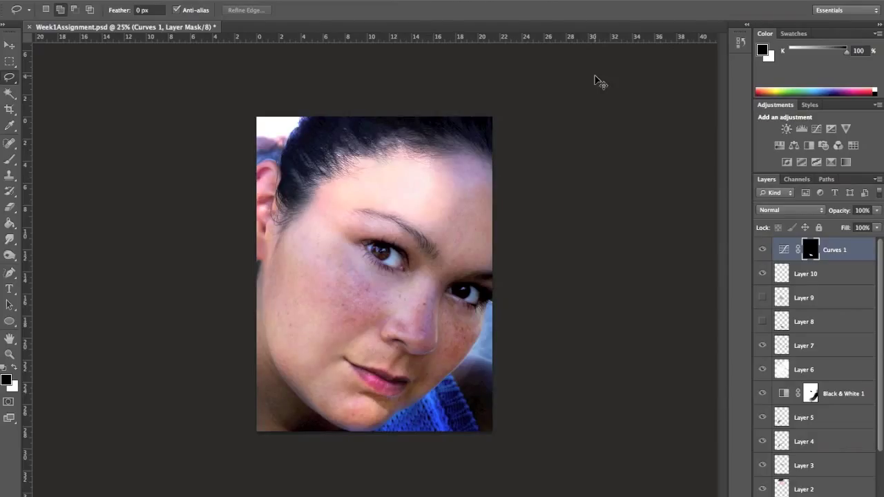
{"action": "key", "text": "super+equal"}
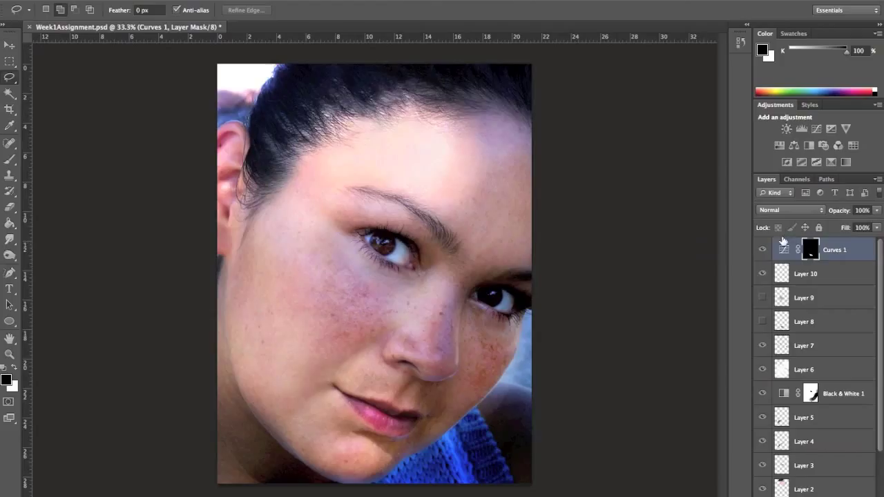
Reopen the Curves 1 adjustment and reposition the RGB curve's midpoint below the diagonal to tune the lip darkness
{"action": "double_click", "coordinate": [785, 256]}
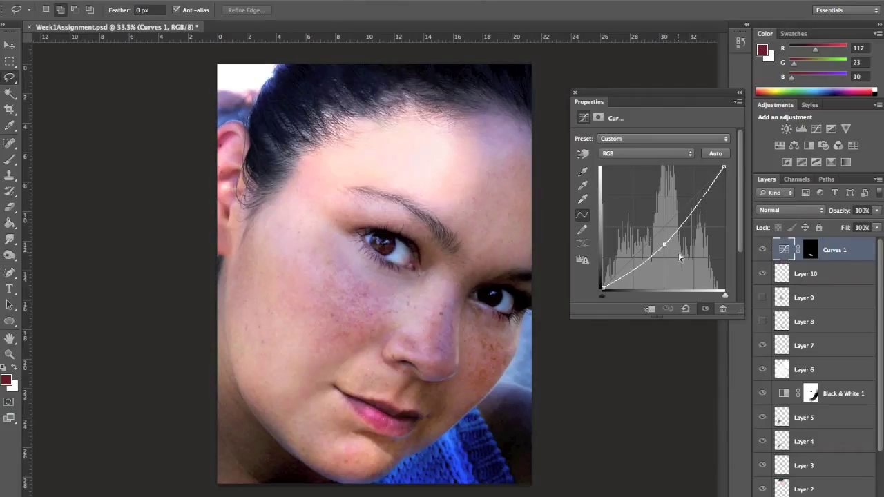
{"action": "left_click_drag", "start_coordinate": [664, 244], "coordinate": [682, 262]}
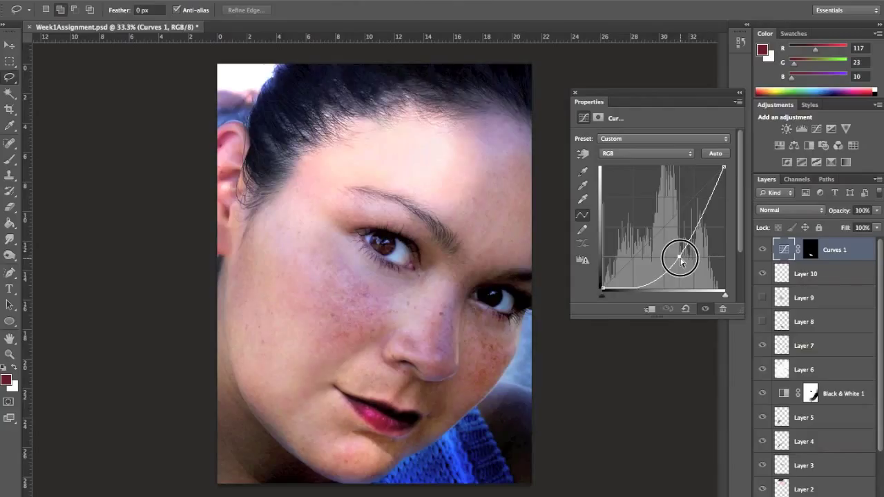
{"action": "left_click_drag", "start_coordinate": [681, 261], "coordinate": [673, 244]}
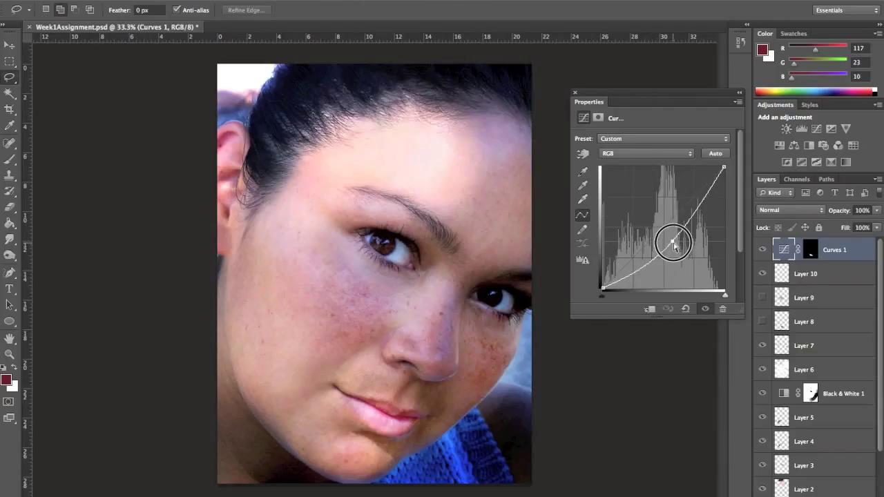
Add a point to the upper part of the Curves 1 Red channel curve and raise it slightly above the diagonal
{"action": "left_click", "coordinate": [645, 153]}
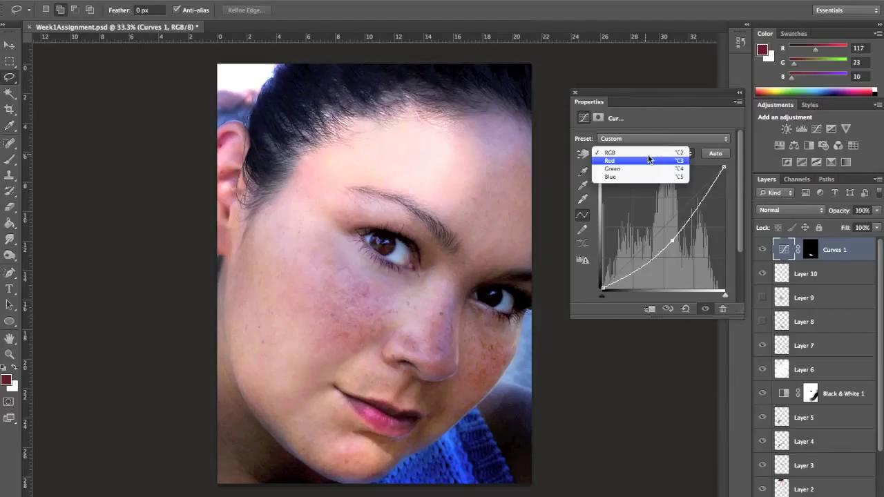
{"action": "left_click", "coordinate": [648, 160]}
{"action": "left_click", "coordinate": [682, 213]}
{"action": "left_click_drag", "start_coordinate": [683, 213], "coordinate": [692, 195]}
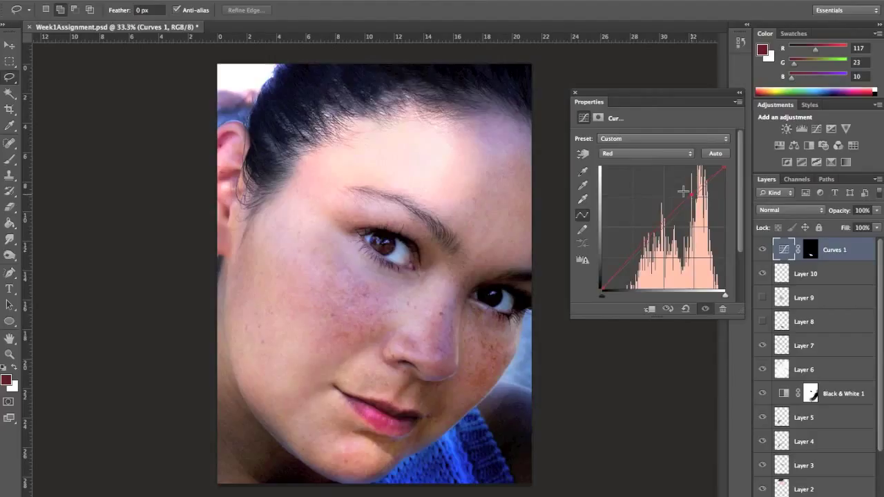
Raise the midtones of the Green channel curve and slightly lower those of the Blue channel to warm the lip colour
{"action": "left_click", "coordinate": [655, 154]}
{"action": "left_click", "coordinate": [651, 161]}
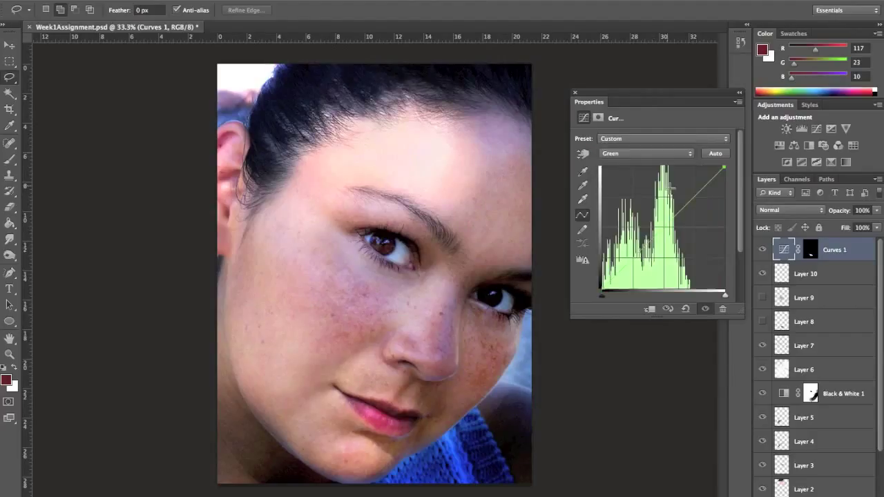
{"action": "mouse_move", "coordinate": [679, 208]}
{"action": "left_mouse_down"}
{"action": "mouse_move", "coordinate": [692, 225]}
{"action": "mouse_move", "coordinate": [675, 203]}
{"action": "mouse_move", "coordinate": [678, 213]}
{"action": "left_mouse_up"}
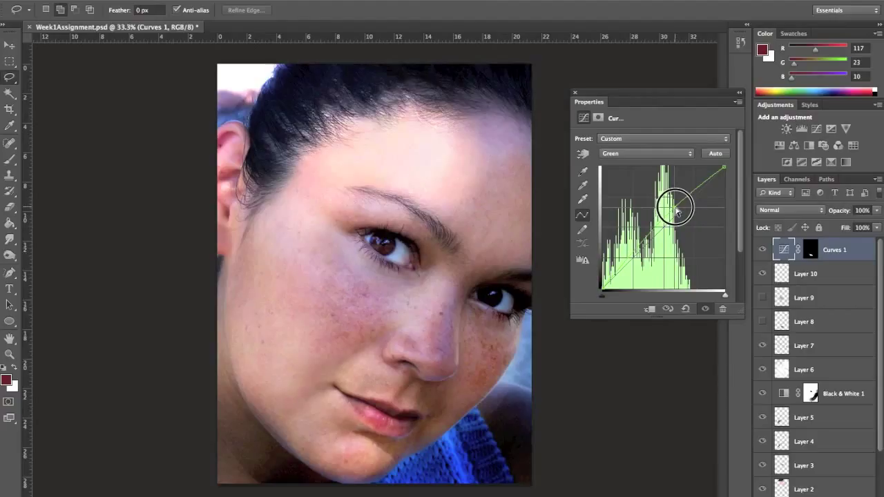
{"action": "left_click", "coordinate": [651, 158]}
{"action": "left_click", "coordinate": [648, 161]}
{"action": "left_click", "coordinate": [674, 220]}
{"action": "mouse_move", "coordinate": [674, 219]}
{"action": "left_mouse_down"}
{"action": "mouse_move", "coordinate": [682, 223]}
{"action": "mouse_move", "coordinate": [663, 205]}
{"action": "mouse_move", "coordinate": [668, 198]}
{"action": "mouse_move", "coordinate": [681, 217]}
{"action": "left_mouse_up"}
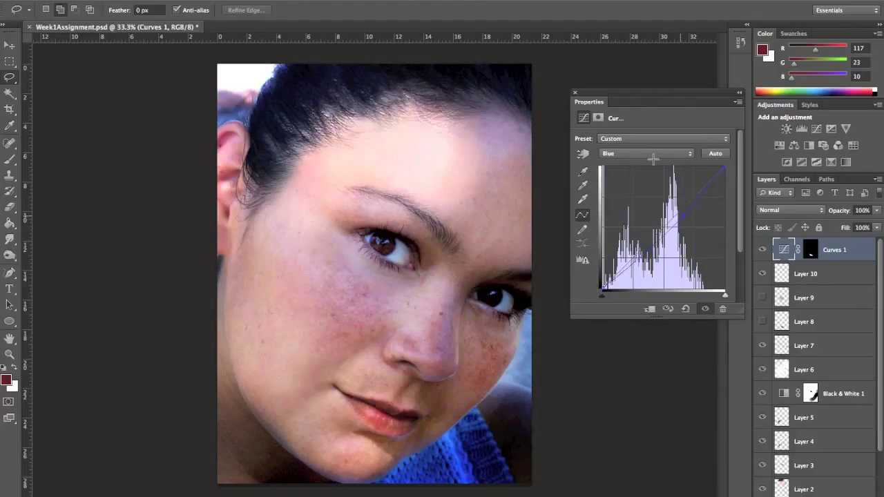
Strengthen the red in the lips by raising the Red channel curve with added points in the highlights, midtones and shadows
{"action": "left_click", "coordinate": [649, 153]}
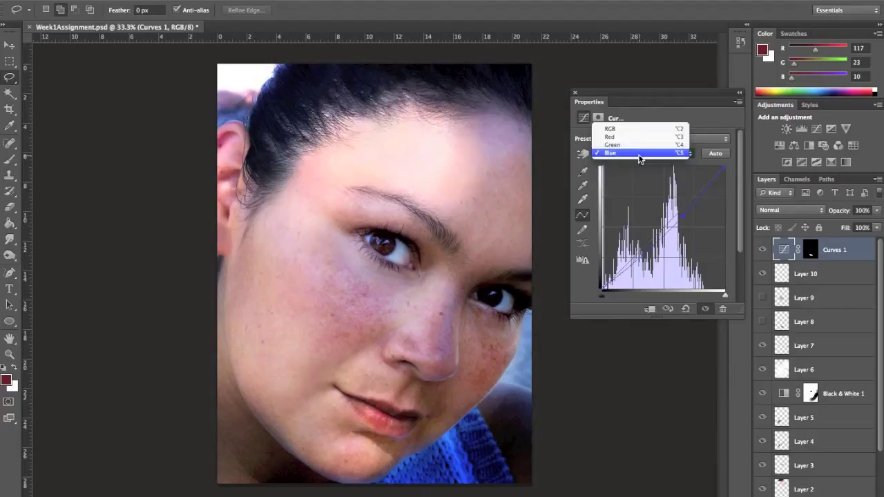
{"action": "left_click", "coordinate": [635, 139]}
{"action": "left_click", "coordinate": [672, 208]}
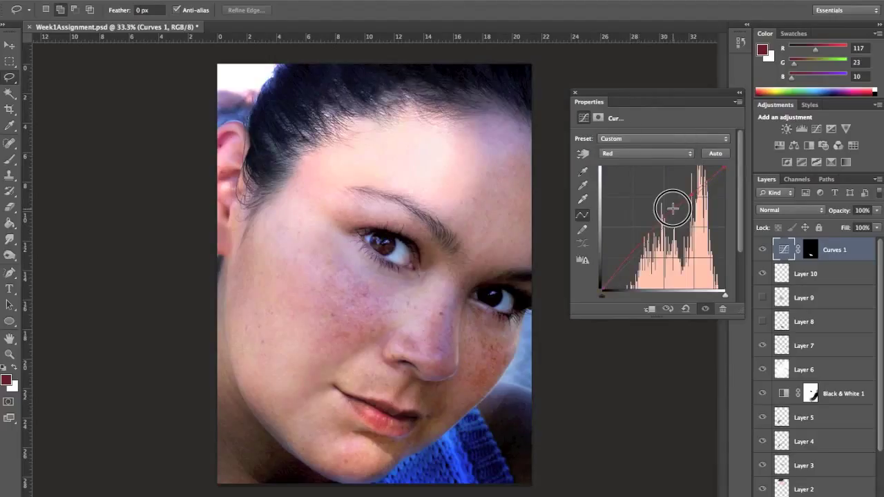
{"action": "left_click_drag", "start_coordinate": [672, 208], "coordinate": [688, 189]}
{"action": "left_click", "coordinate": [615, 271]}
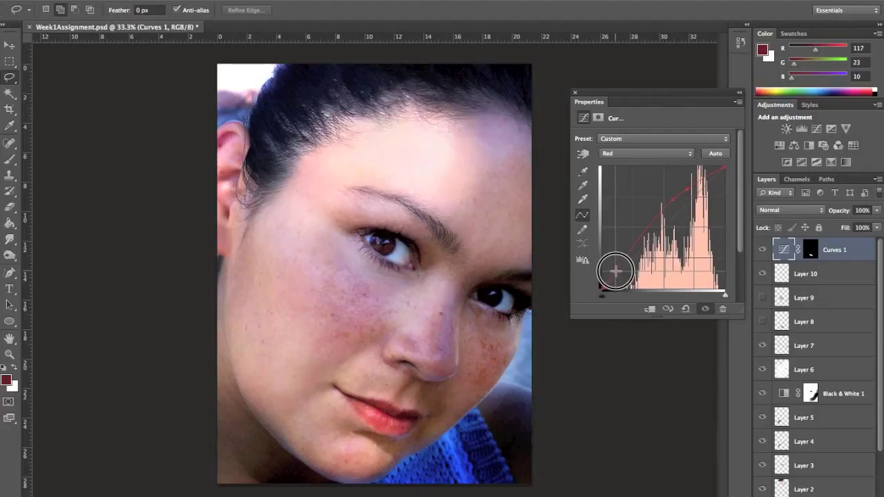
{"action": "left_click_drag", "start_coordinate": [615, 272], "coordinate": [614, 253]}
{"action": "left_click_drag", "start_coordinate": [628, 220], "coordinate": [637, 236]}
Deepen the lips by lowering the composite RGB curve with extra points in the lower tones, and compare the portrait with Curves 1 hidden and shown
{"action": "left_click", "coordinate": [632, 152]}
{"action": "left_click", "coordinate": [632, 150]}
{"action": "left_click", "coordinate": [627, 148]}
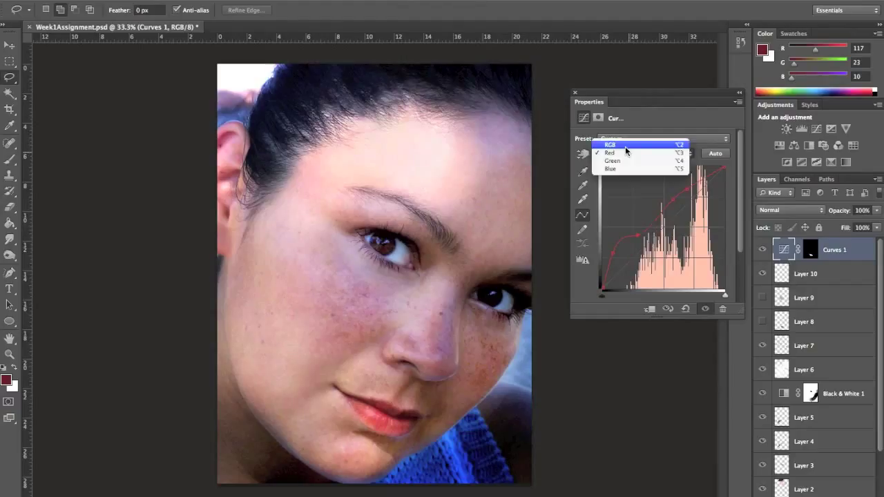
{"action": "left_click", "coordinate": [626, 146]}
{"action": "left_click", "coordinate": [678, 251]}
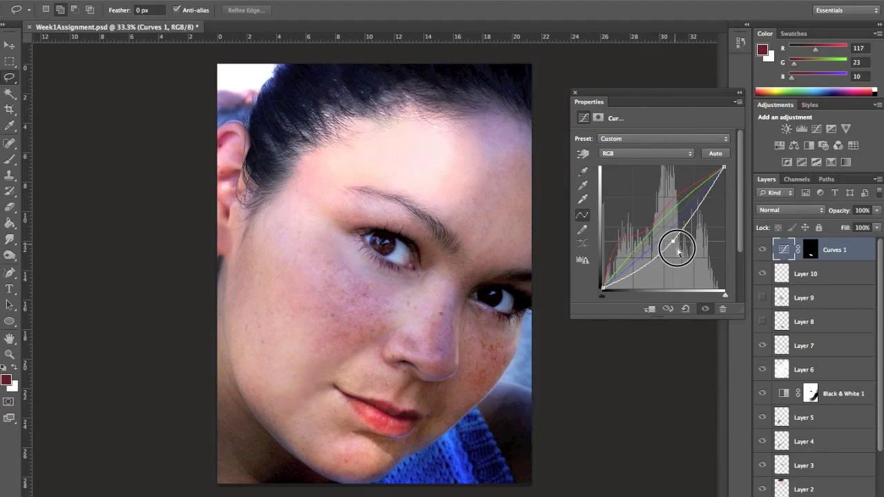
{"action": "left_click_drag", "start_coordinate": [678, 251], "coordinate": [677, 245]}
{"action": "left_click", "coordinate": [648, 273]}
{"action": "left_click_drag", "start_coordinate": [648, 274], "coordinate": [647, 272]}
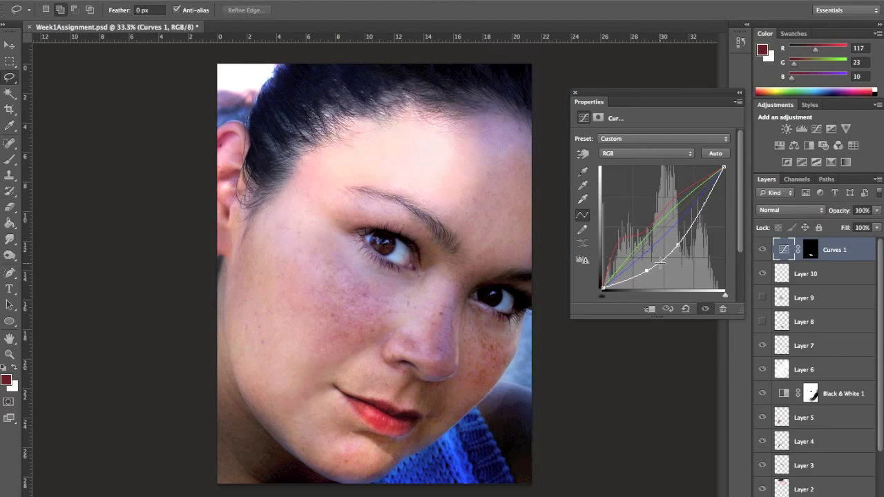
{"action": "left_click", "coordinate": [566, 124], "text": "ctrl"}
{"action": "left_click", "coordinate": [576, 93]}
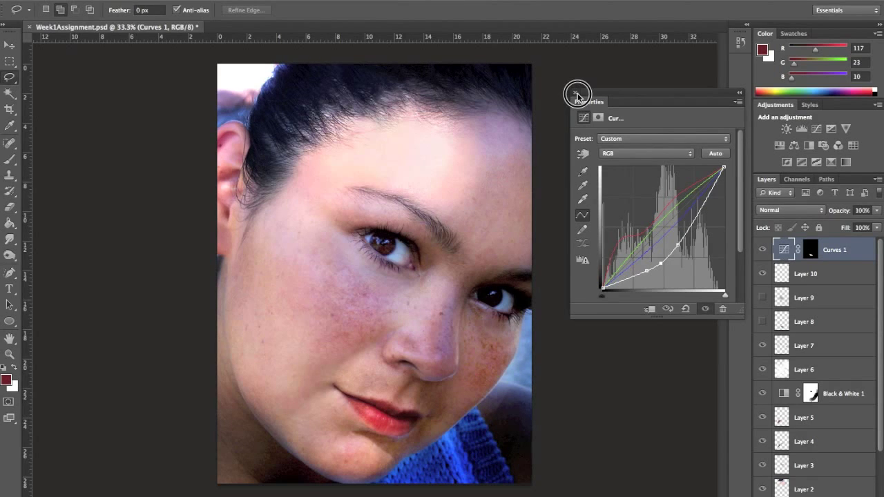
{"action": "left_click", "coordinate": [763, 250]}
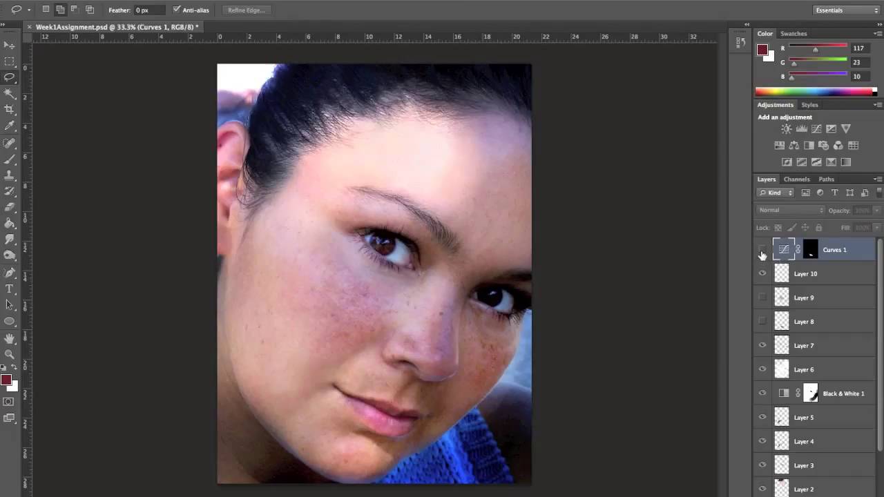
{"action": "left_click", "coordinate": [762, 253]}
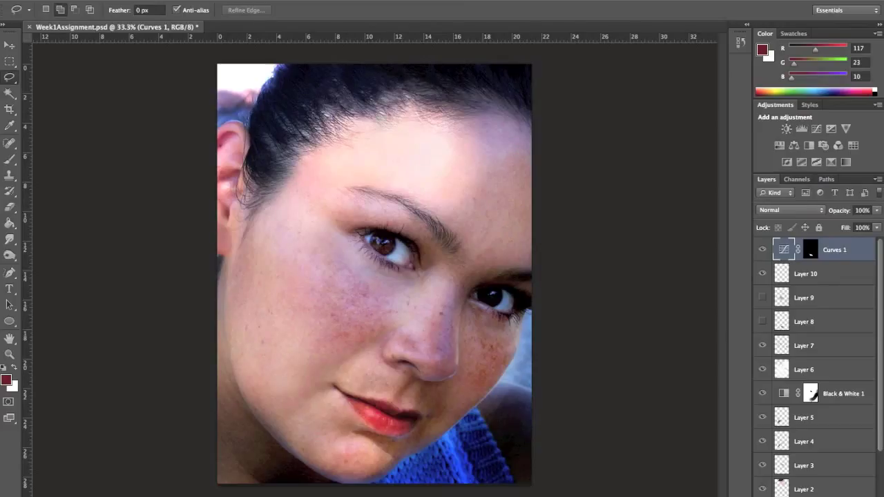
Create a new layer above Curves 1 in Overlay blend mode, and ready the Brush tool with black as the foreground colour
{"action": "key", "text": "ctrl+shift+alt+n"}
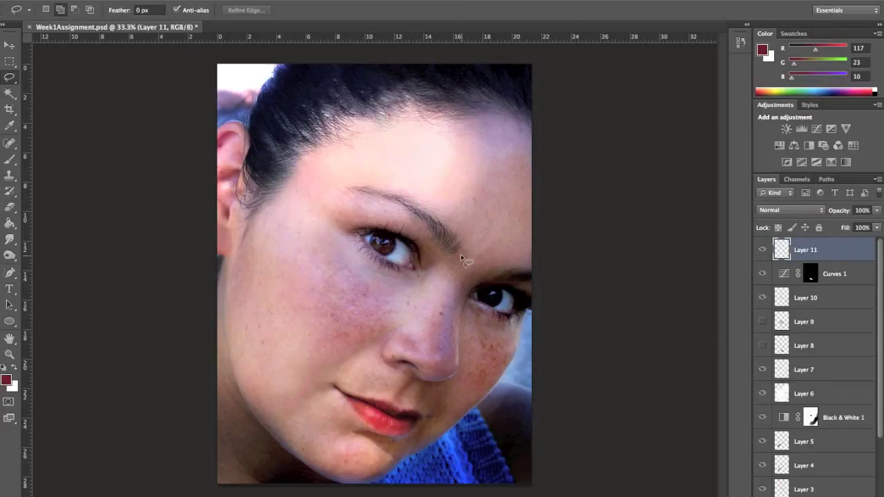
{"action": "left_click", "coordinate": [10, 159]}
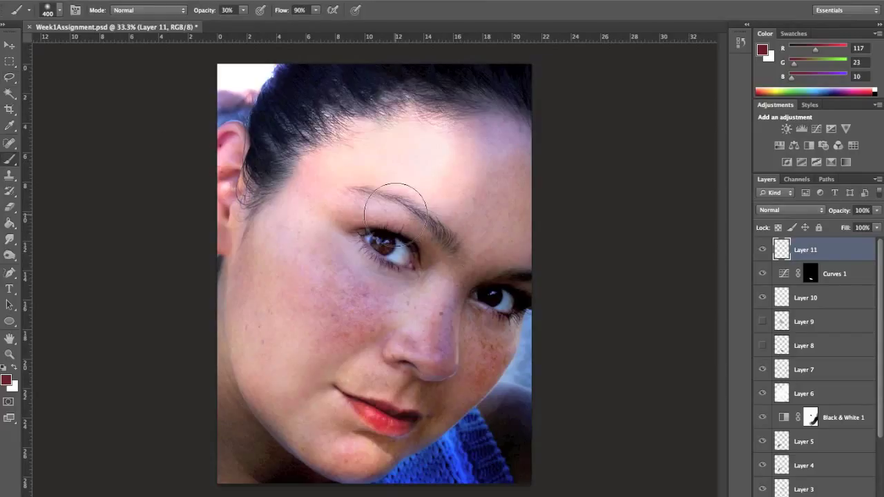
{"action": "left_click", "coordinate": [4, 368]}
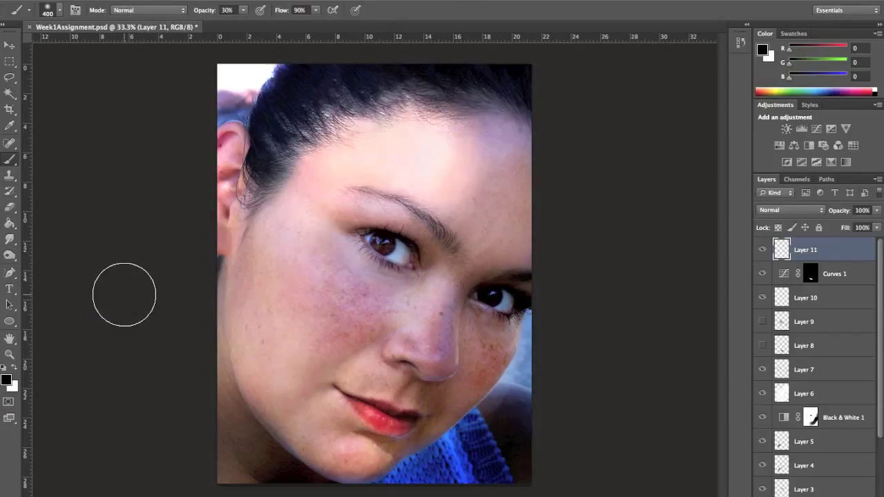
{"action": "left_click", "coordinate": [786, 210]}
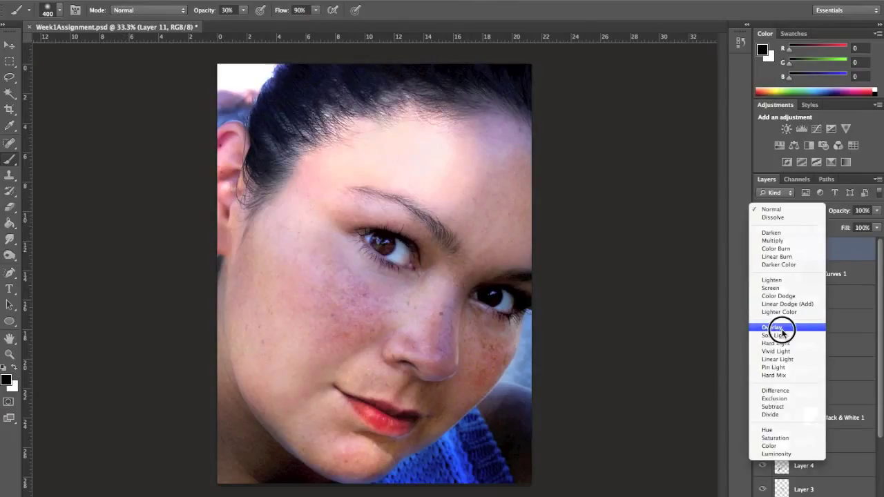
{"action": "left_click", "coordinate": [774, 328]}
Darken the eyebrow on the brightly lit side of the face by painting along it in black with a 90 px brush
{"action": "key", "text": "bracketleft"}
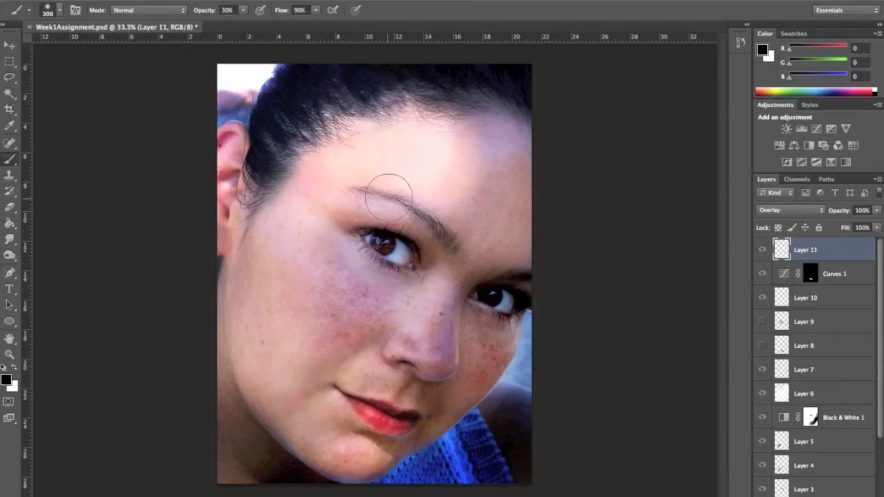
{"action": "key", "text": "bracketleft"}
{"action": "key", "text": "bracketleft"}
{"action": "key", "text": "bracketleft"}
{"action": "key", "text": "bracketleft"}
{"action": "key", "text": "bracketleft"}
{"action": "key", "text": "bracketleft"}
{"action": "key", "text": "bracketleft"}
{"action": "key", "text": "bracketleft"}
{"action": "key", "text": "bracketleft"}
{"action": "key", "text": "bracketleft"}
{"action": "key", "text": "bracketleft"}
{"action": "key", "text": "bracketright"}
{"action": "key", "text": "bracketright"}
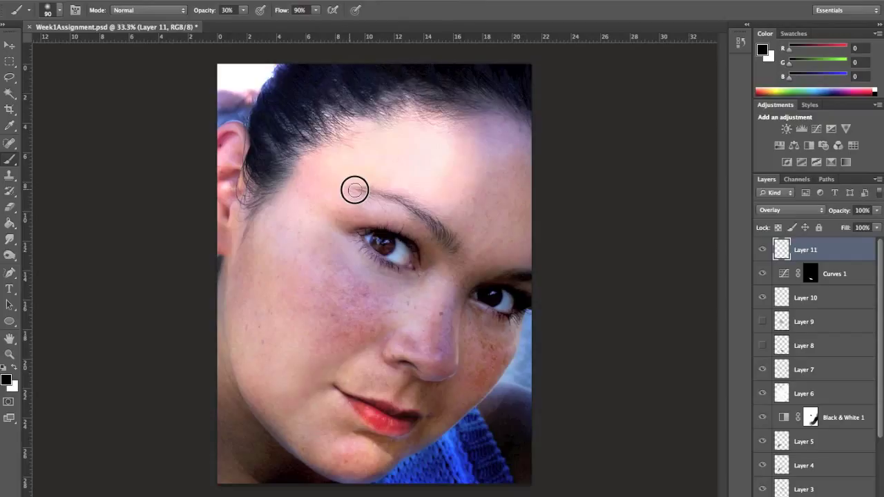
{"action": "left_click_drag", "start_coordinate": [391, 198], "coordinate": [448, 242]}
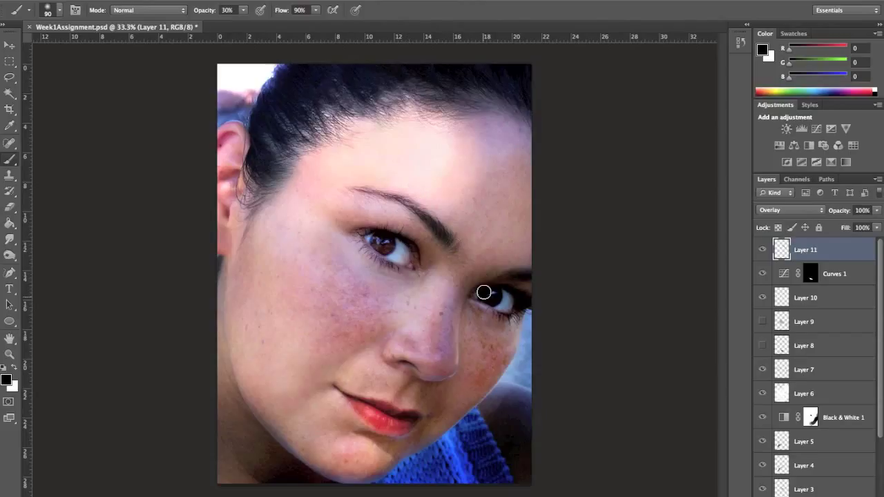
Compare the finished retouch with the original photo by hiding and restoring every layer except the background
{"action": "scroll", "coordinate": [880, 328], "scroll_direction": "down", "scroll_amount": 2}
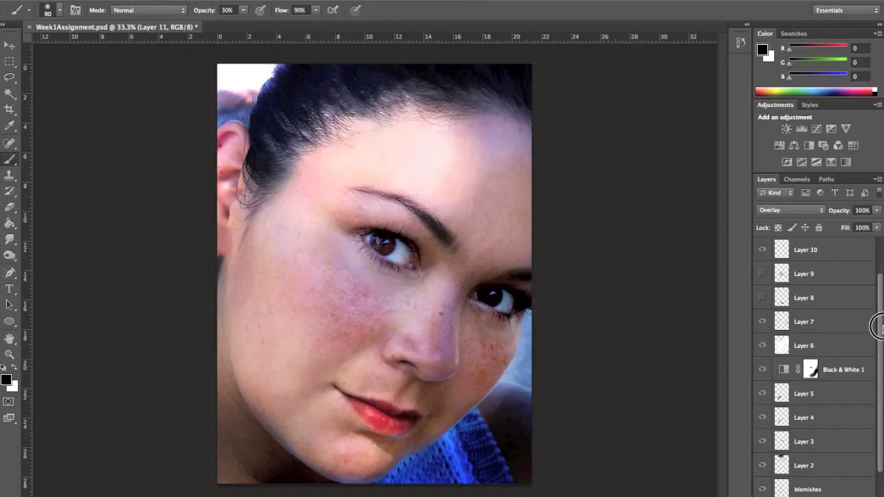
{"action": "scroll", "coordinate": [879, 328], "scroll_direction": "down", "scroll_amount": 2}
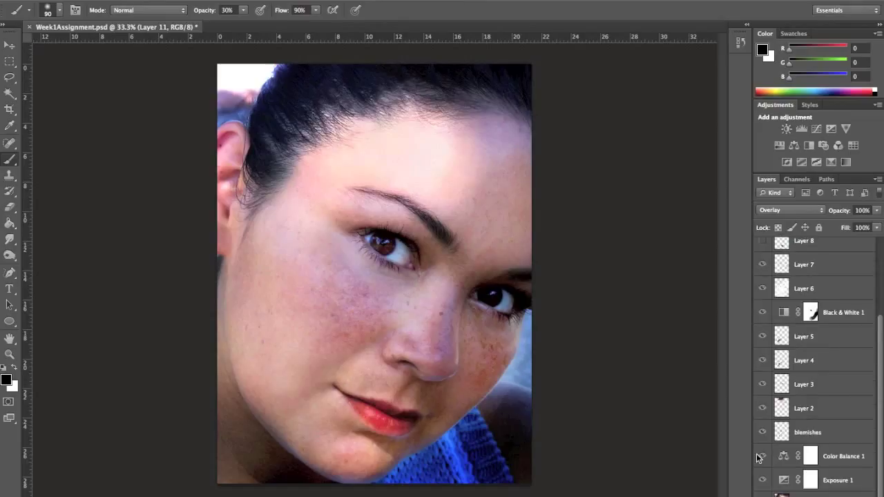
{"action": "left_click", "coordinate": [763, 493], "text": "alt"}
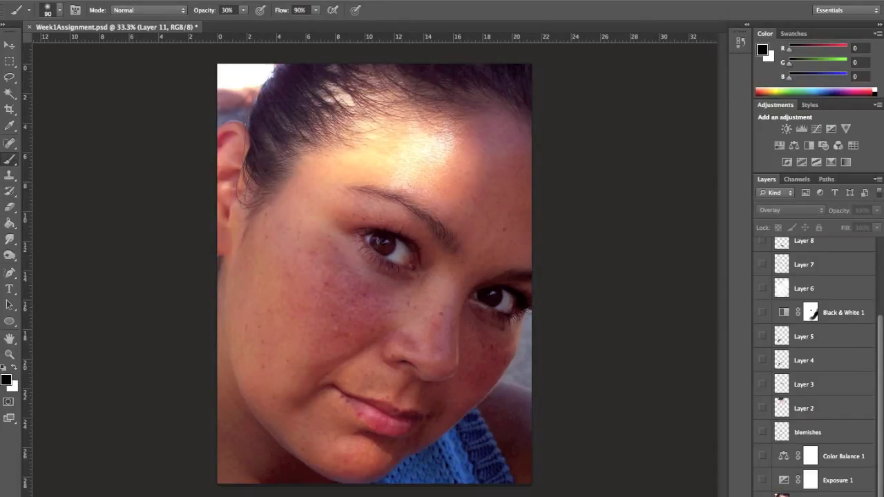
{"action": "left_click", "coordinate": [762, 493], "text": "alt"}
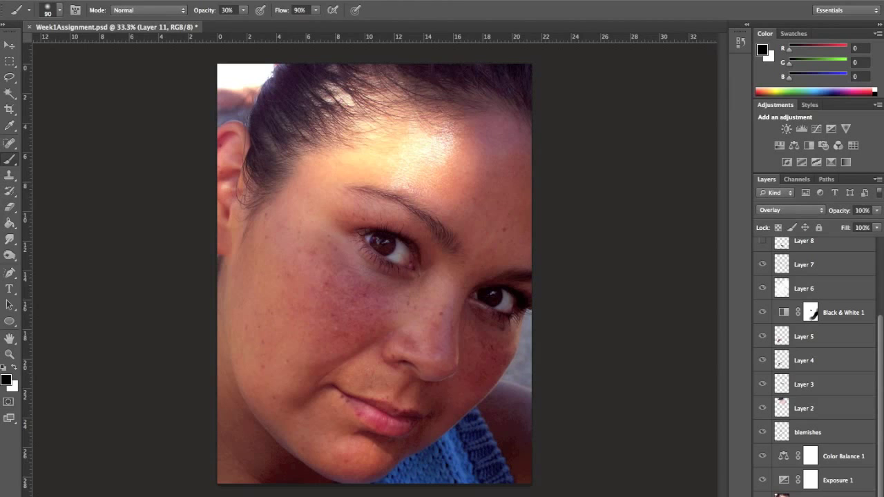